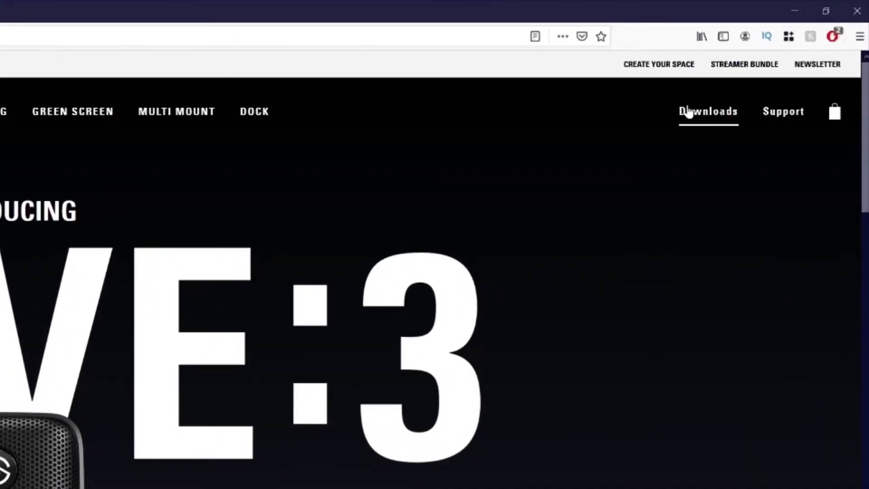
Step: Download Stream Deck for Windows from elgato.com's Downloads page, then bring up the Stream Deck app
left_click(688, 111)
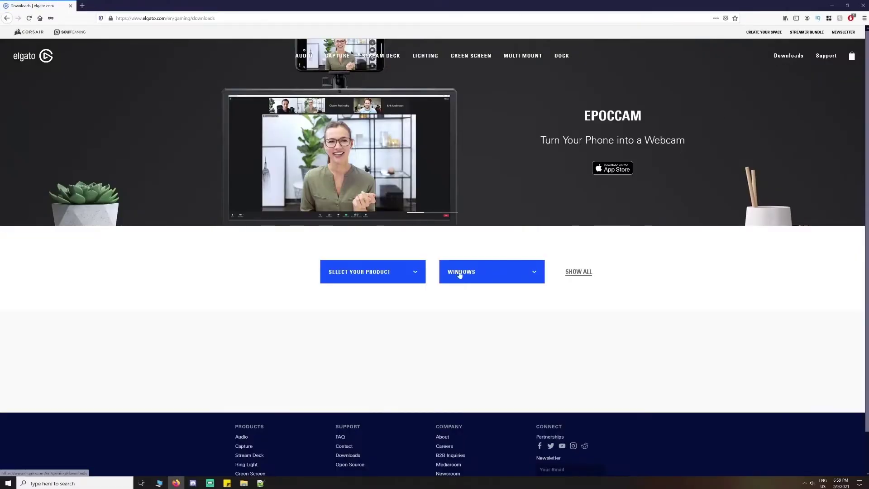
left_click(415, 272)
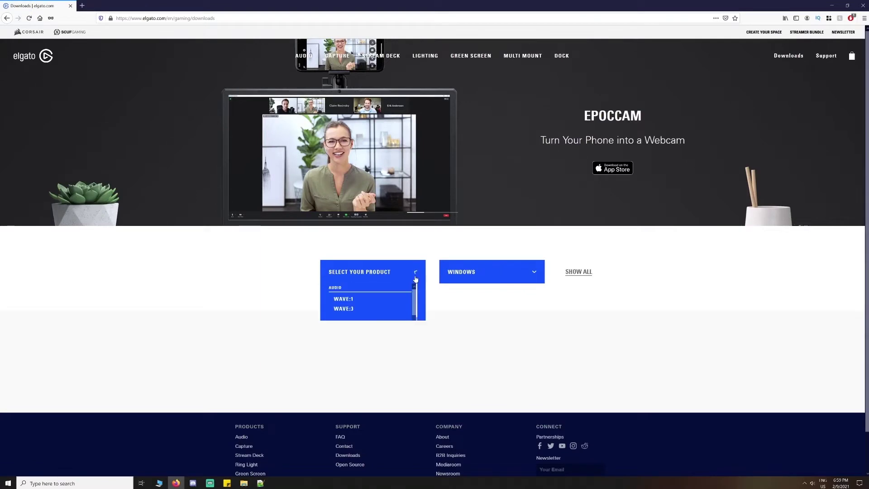
scroll(387, 322, "down", 4)
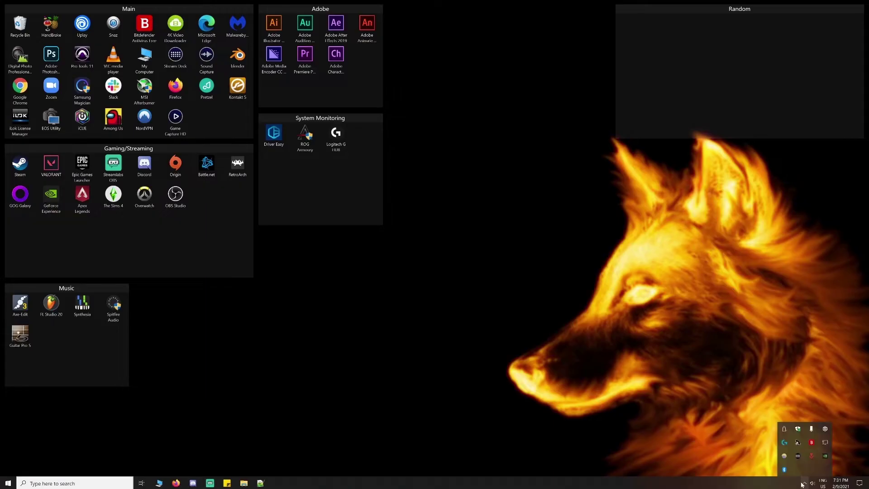
left_click(798, 456)
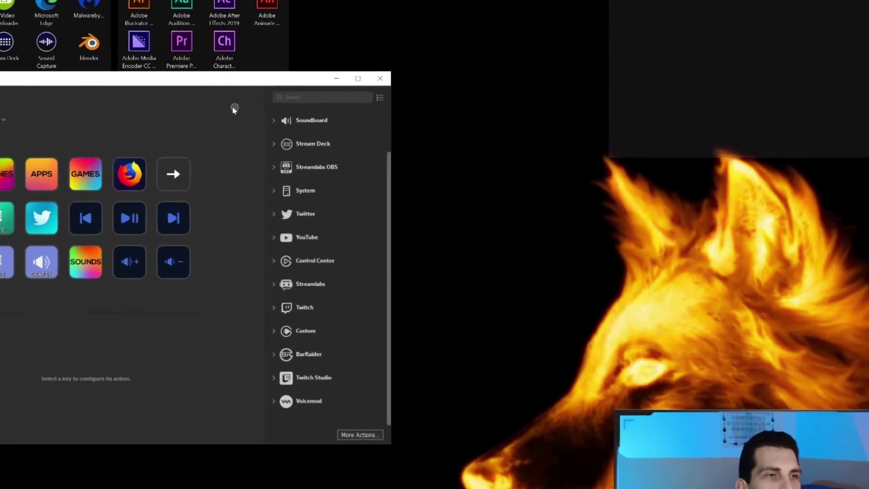
Step: Open Stream Deck Preferences, check Accounts, then view General with version 4.9.2.13193 and sleep Never
left_click(235, 108)
left_click(480, 162)
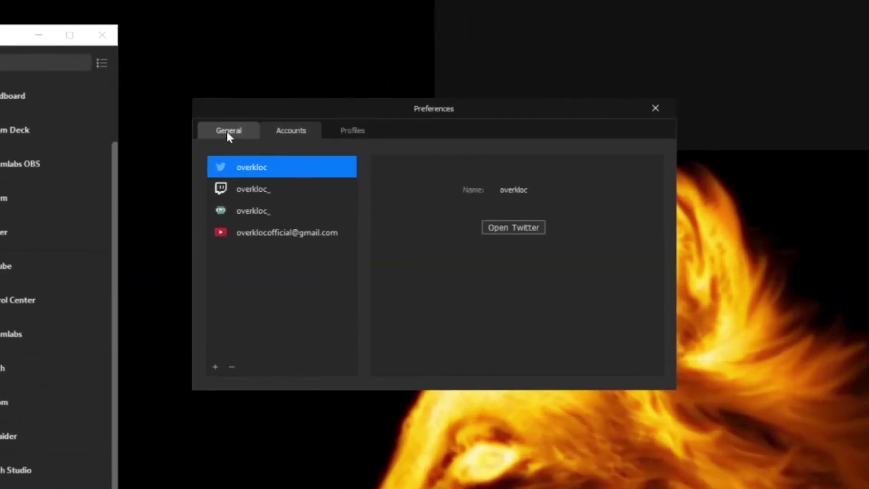
left_click(512, 128)
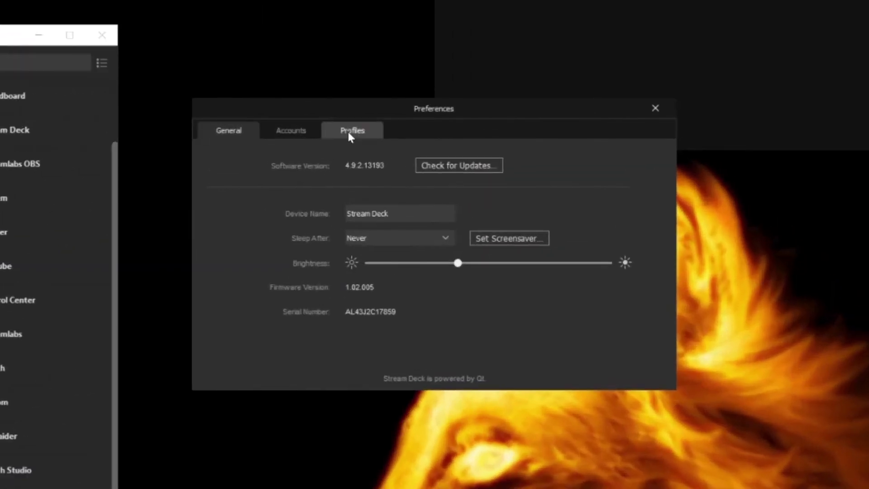
Step: Show the Profiles list and inspect the Home - Live Stream 1 profile's options without choosing one
left_click(575, 129)
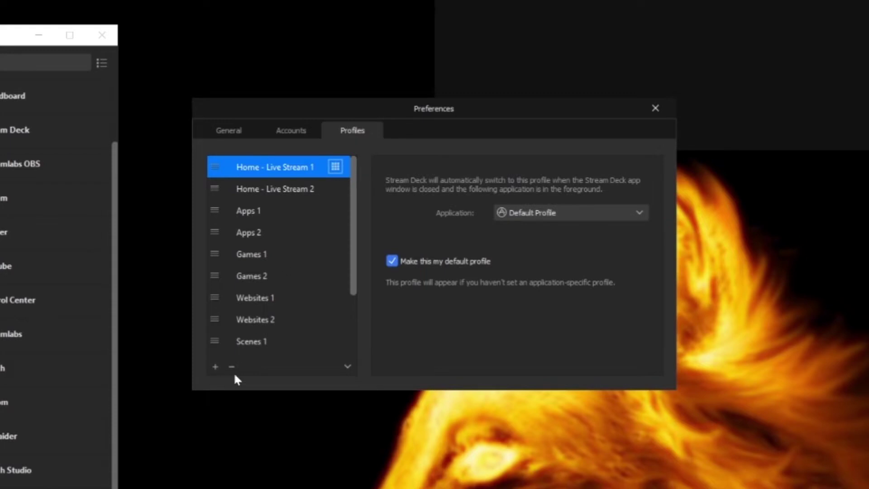
right_click(281, 168)
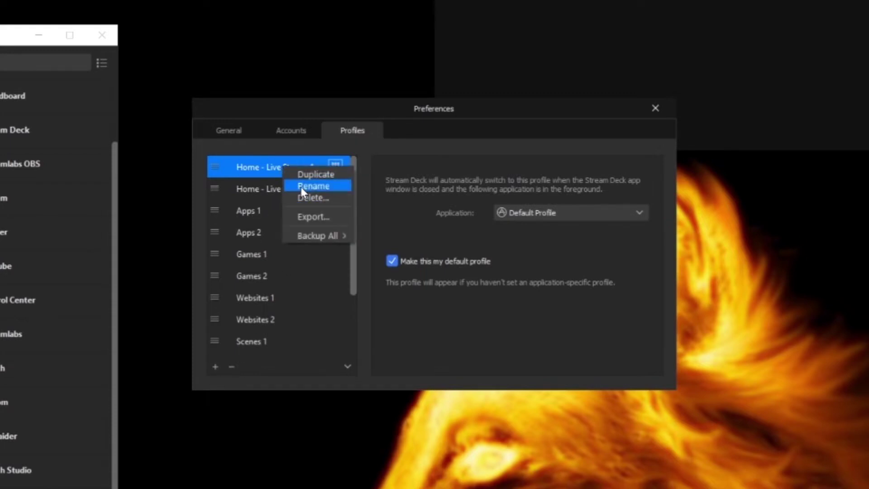
mouse_move(324, 237)
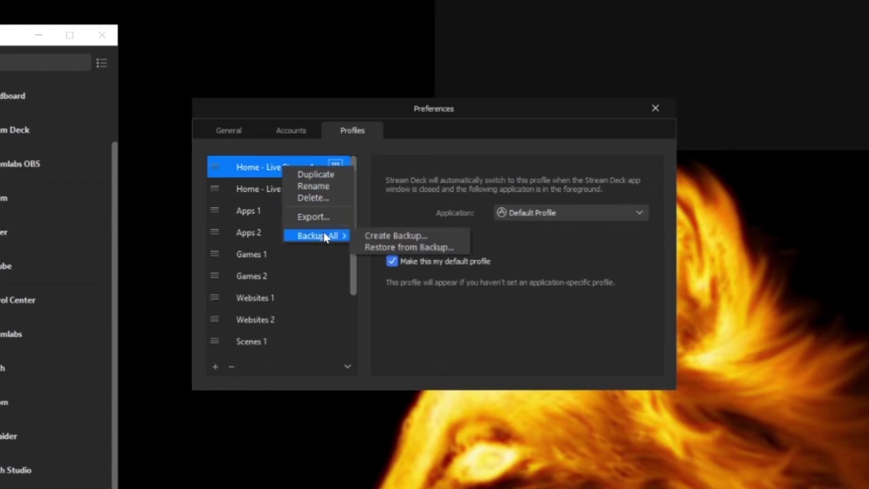
left_click(477, 152)
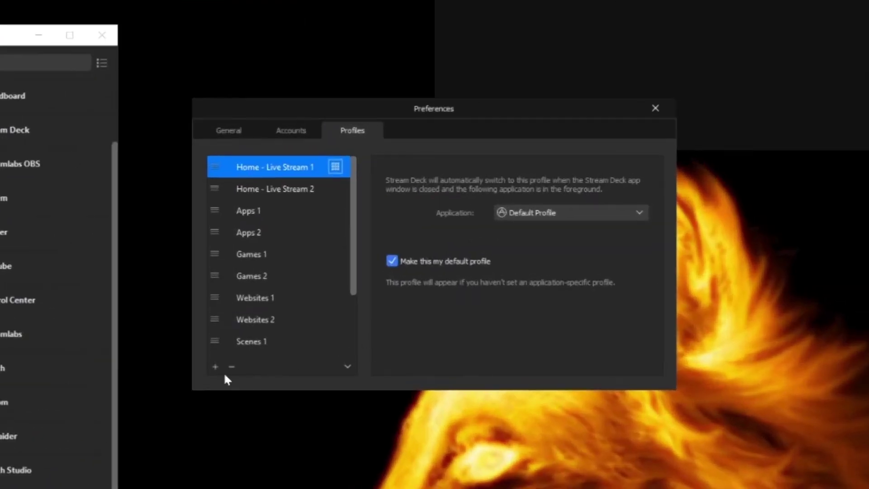
Step: Add a new profile named Profile 2 and switch the deck to it
left_click(215, 367)
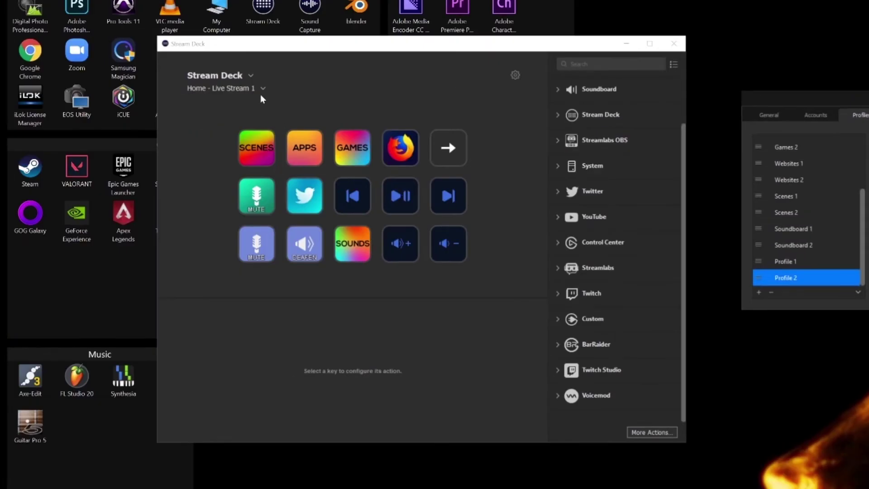
left_click(262, 89)
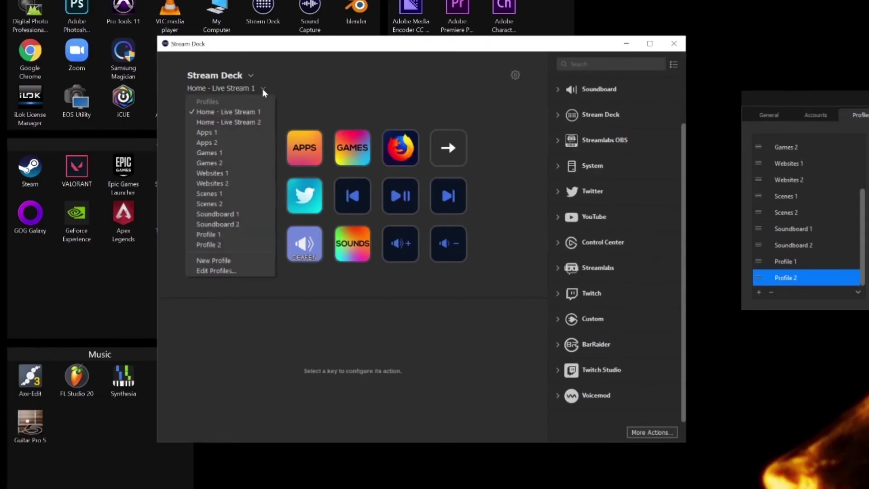
left_click(221, 241)
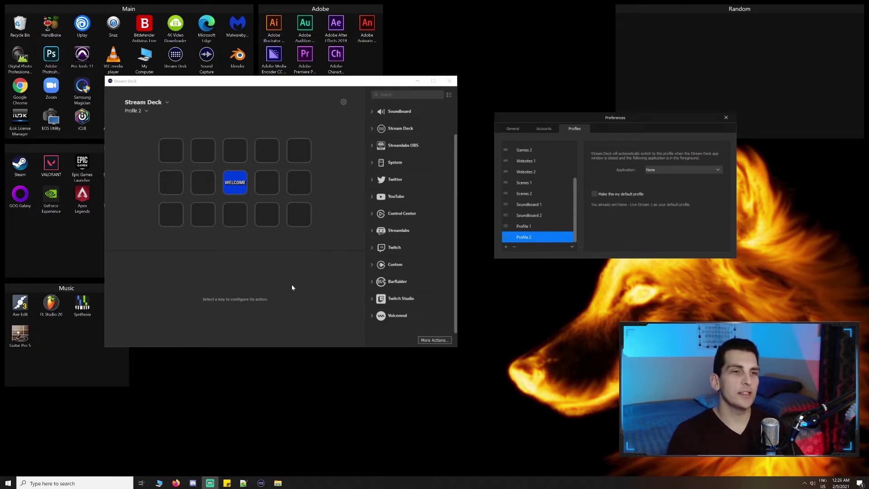
Step: Close Preferences and replace the WELCOME key with a Soundboard Play Audio action
left_click(726, 118)
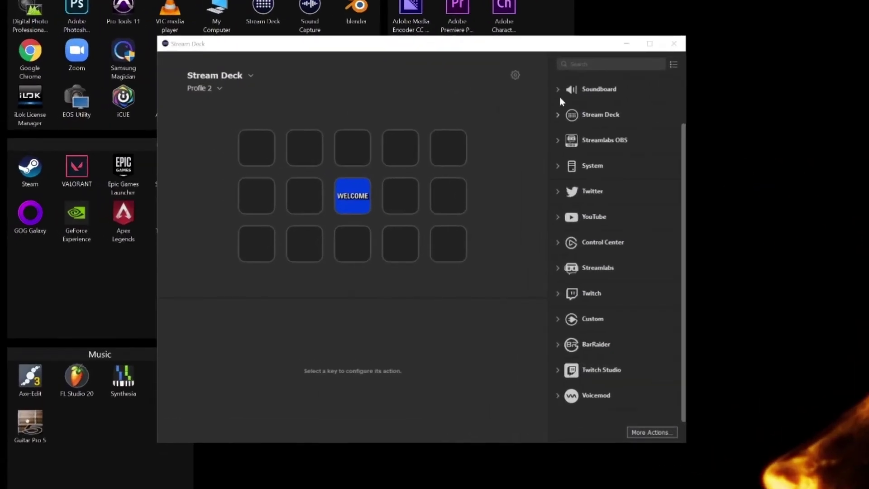
left_click(371, 111)
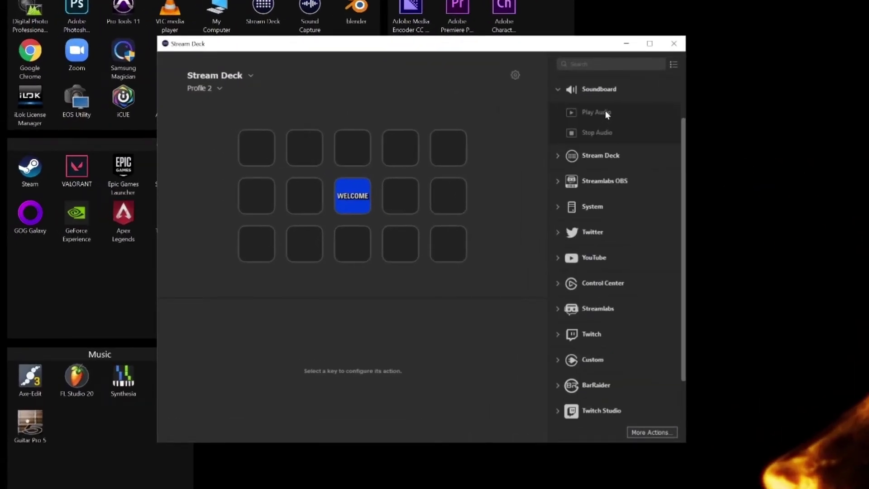
left_click_drag(606, 111, 353, 195)
left_click(439, 271)
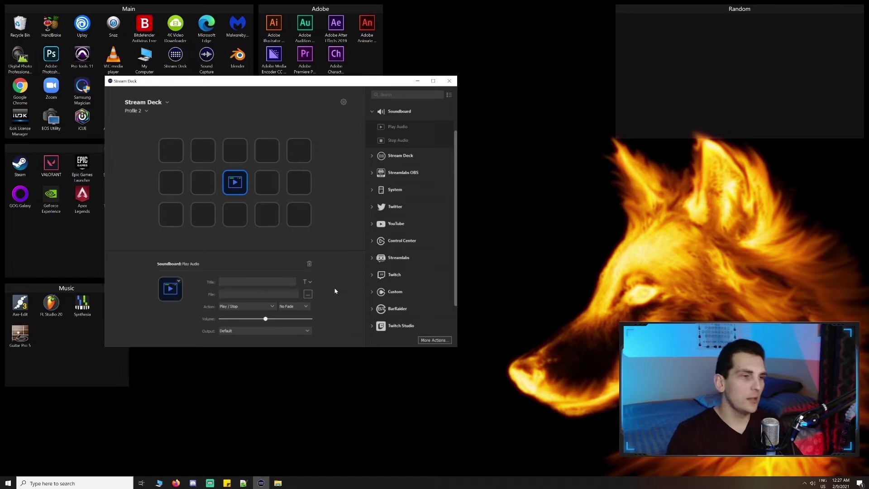
Step: Set the Play Audio key's sound file to smb_gameover.wav
left_click(308, 295)
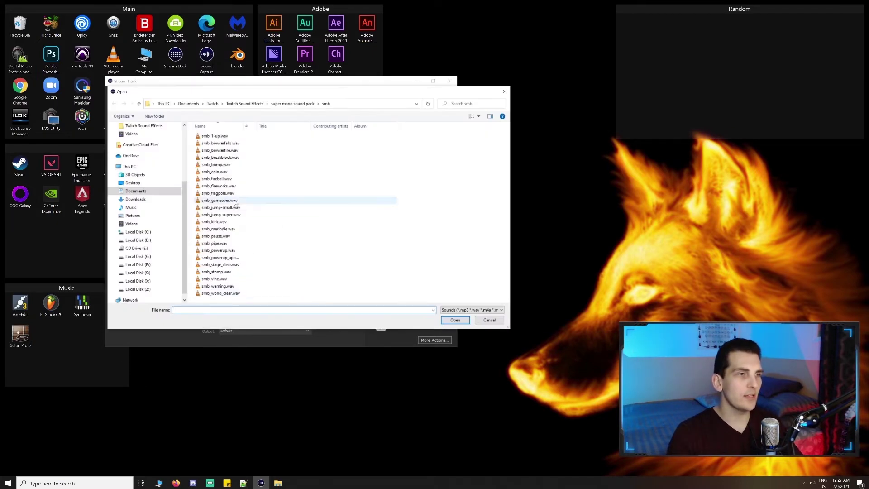
left_click(221, 200)
left_click(455, 320)
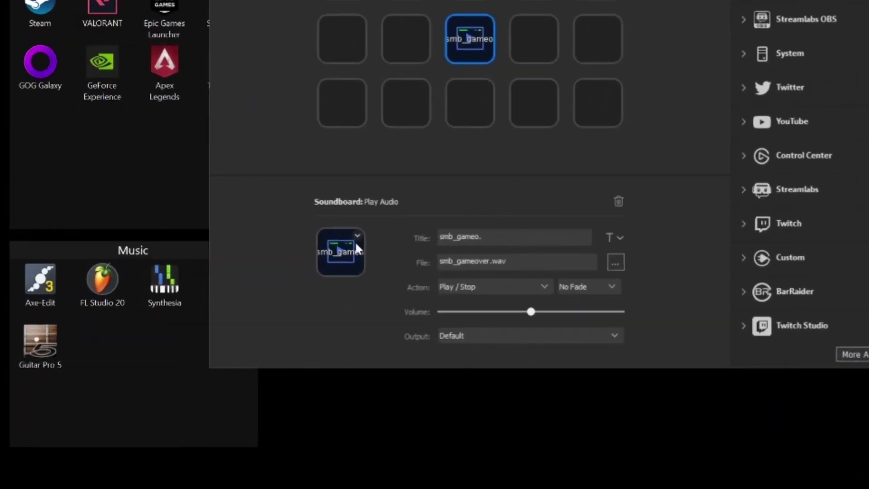
Step: Try Create New Icon for the game-over key, then bring up its title formatting options
left_click(353, 244)
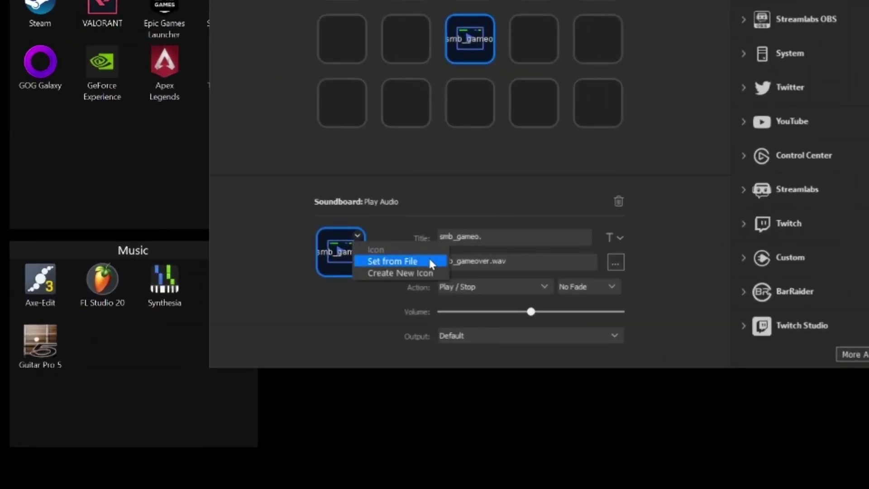
left_click(427, 273)
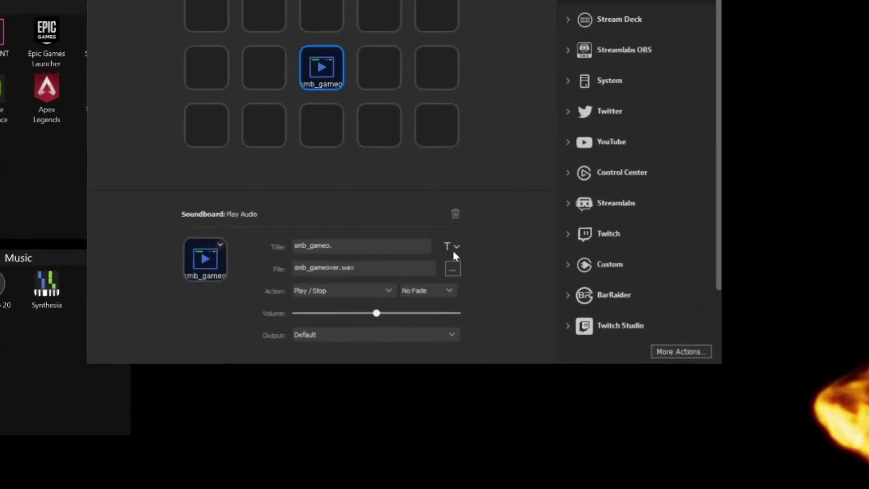
left_click(309, 281)
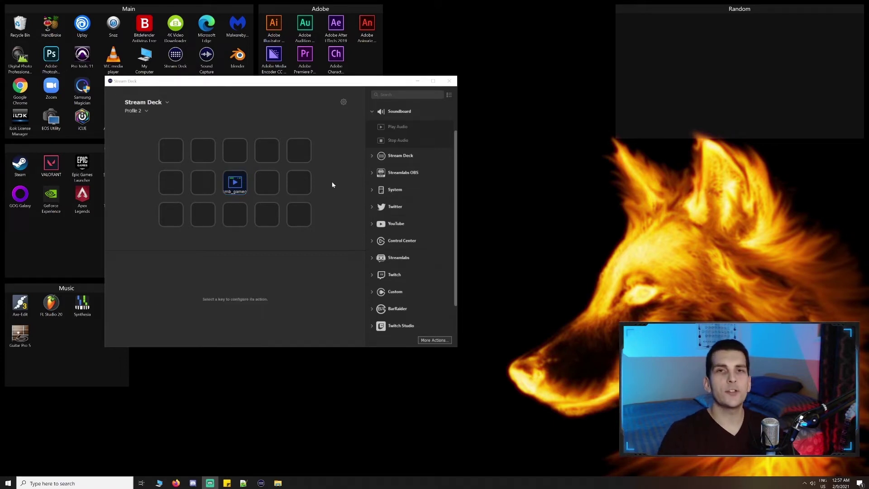
left_click(378, 155)
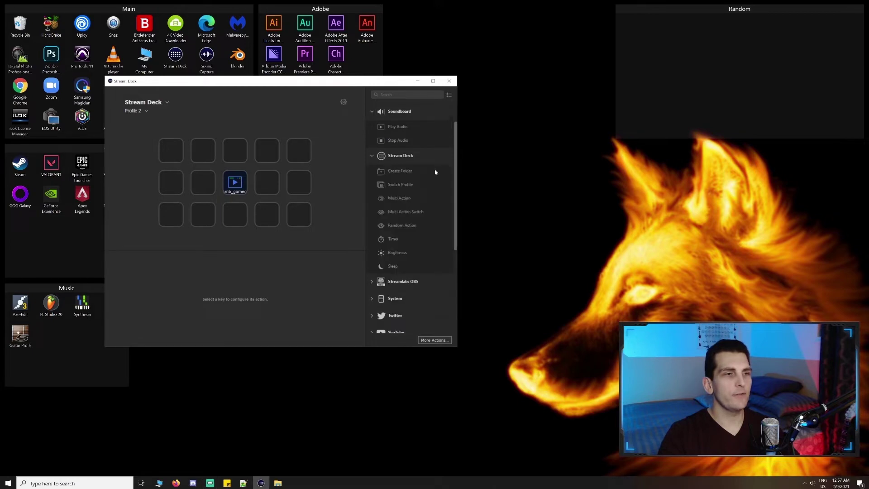
left_click_drag(436, 172, 272, 185)
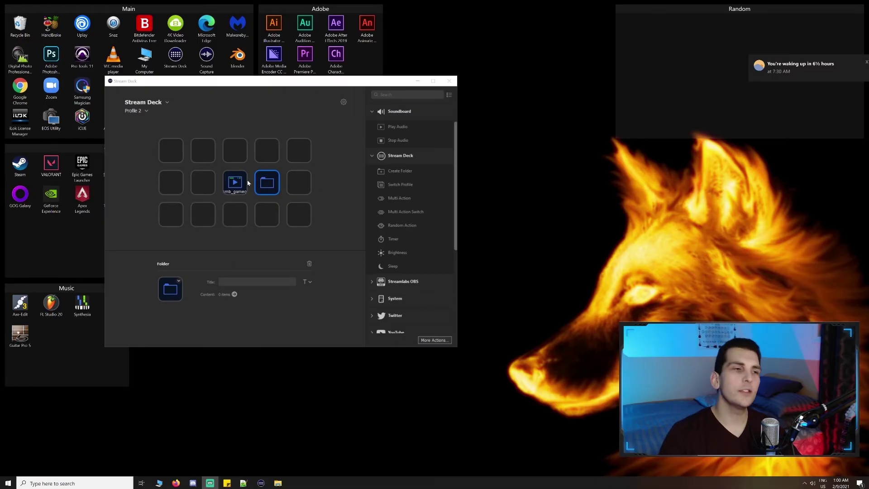
double_click(267, 183)
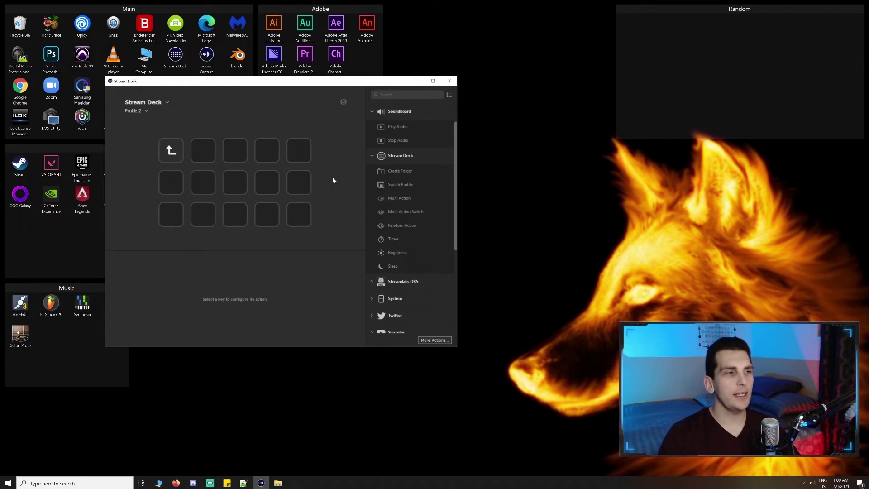
double_click(171, 150)
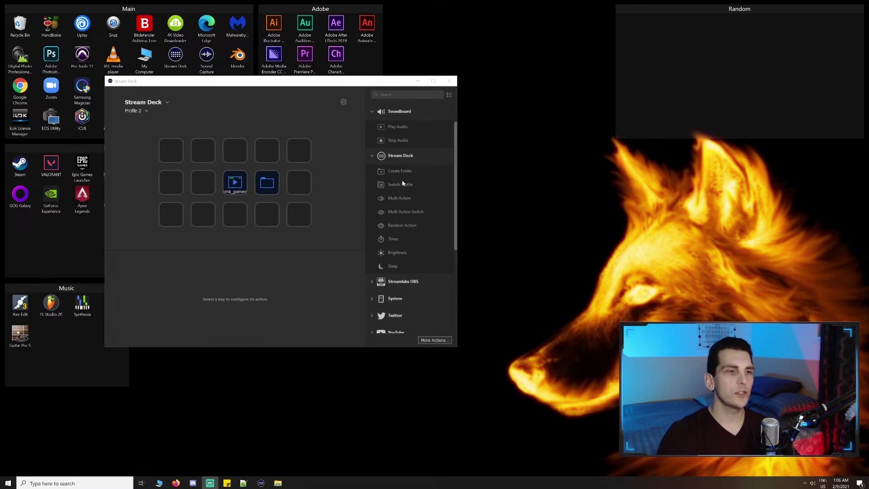
Step: Place a Switch Profile key on the middle row's last slot and a Multi Action on the top-right key
left_click(395, 184)
left_click_drag(395, 185, 343, 190)
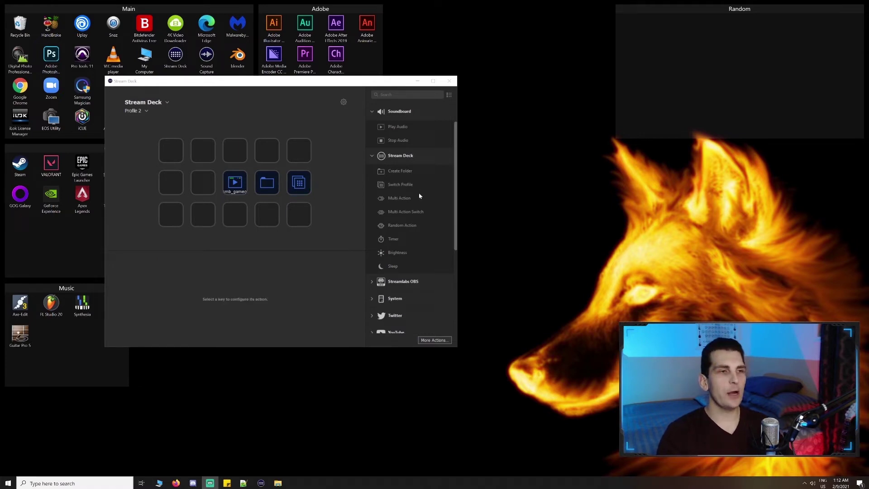
left_click_drag(419, 196, 299, 149)
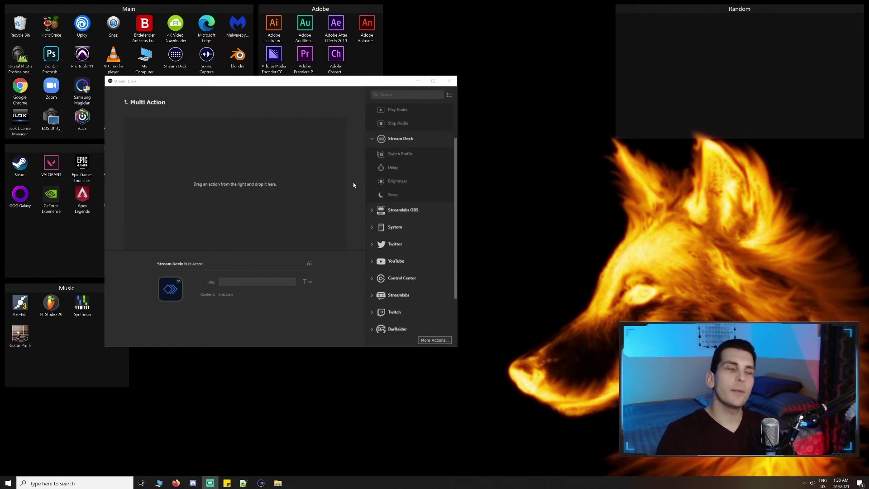
Step: Leave the Multi Action editor and place a Multi Action Switch on the bottom-right key
left_click(159, 104)
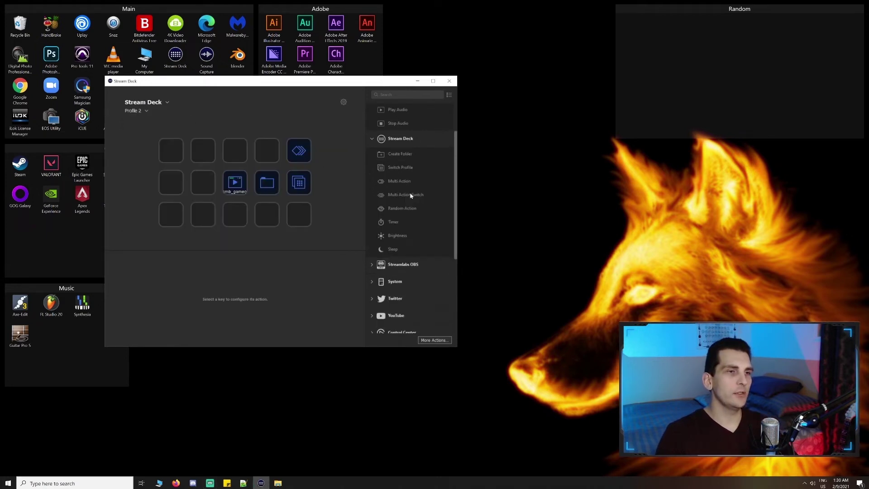
left_click_drag(412, 195, 299, 214)
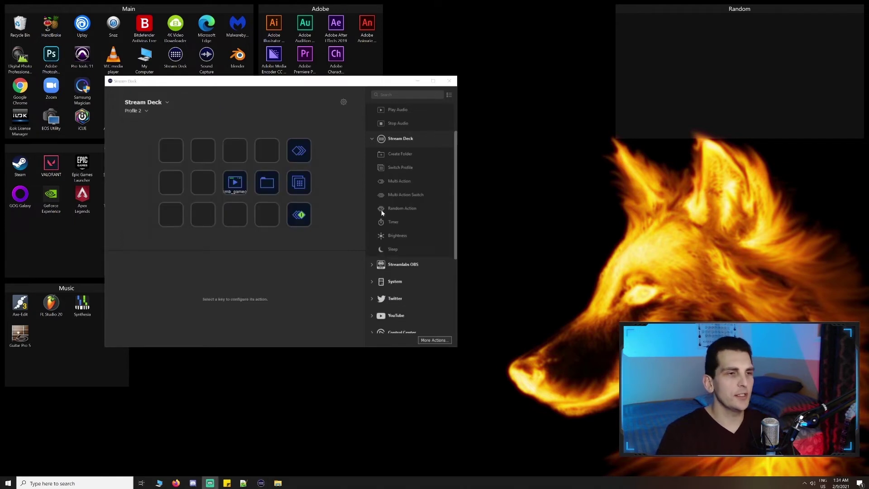
Step: Place a Random Action on the bottom row's fourth key and return to the layout
left_click_drag(405, 210, 270, 214)
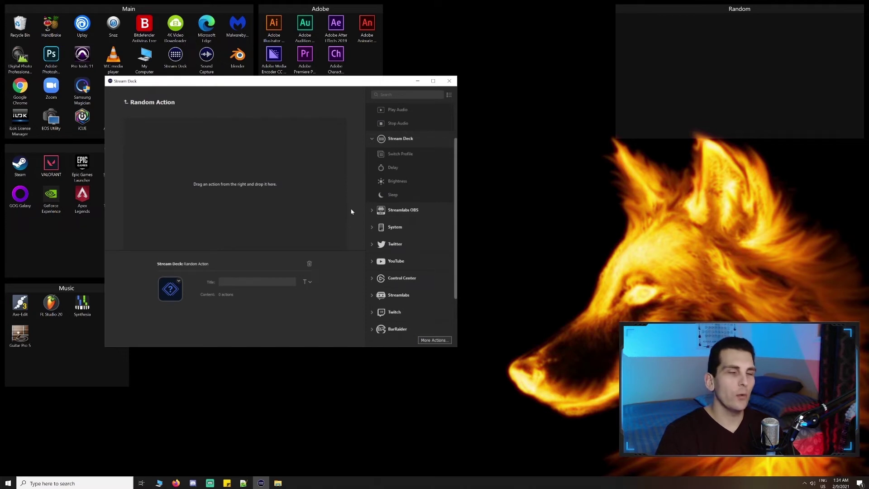
left_click(126, 102)
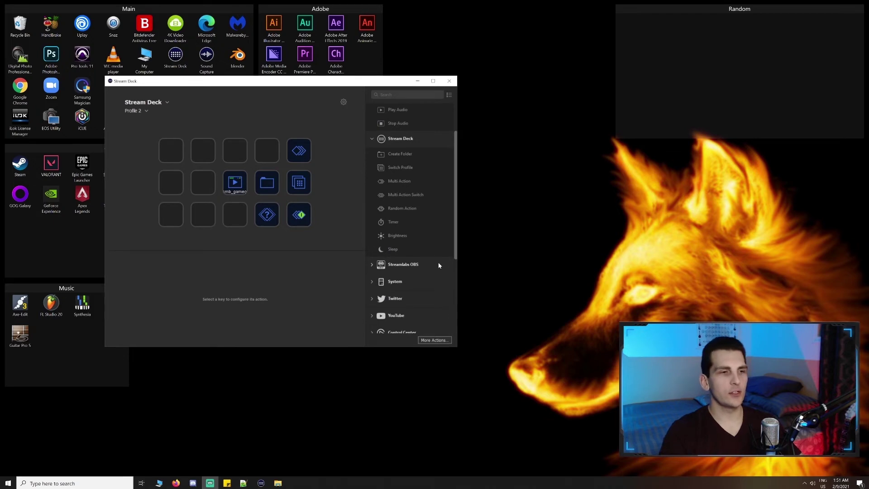
Step: Find the Twitter category and place a Tweet action on the bottom row's middle key
left_click(439, 266)
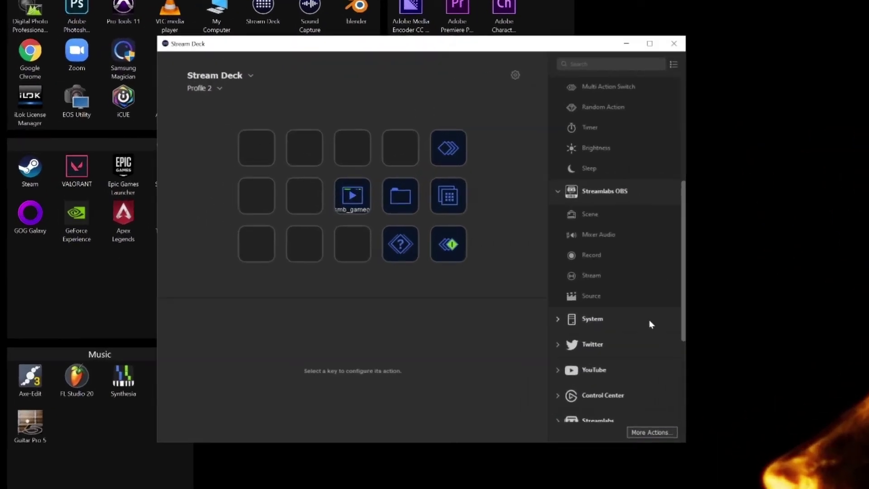
left_click(434, 266)
scroll(650, 324, "down", 3)
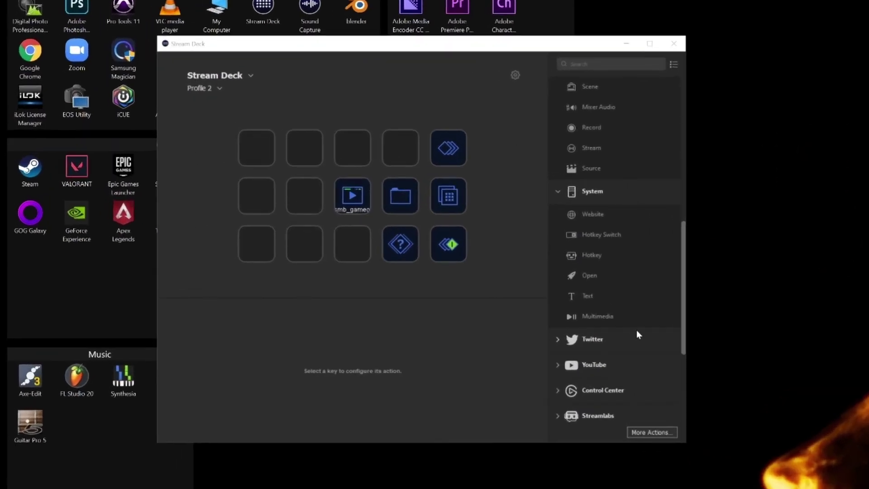
left_click(636, 339)
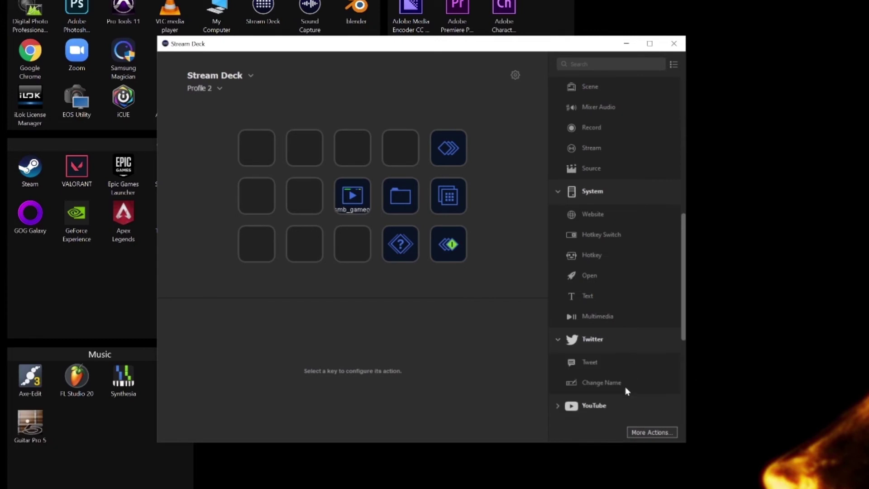
left_click_drag(601, 364, 352, 247)
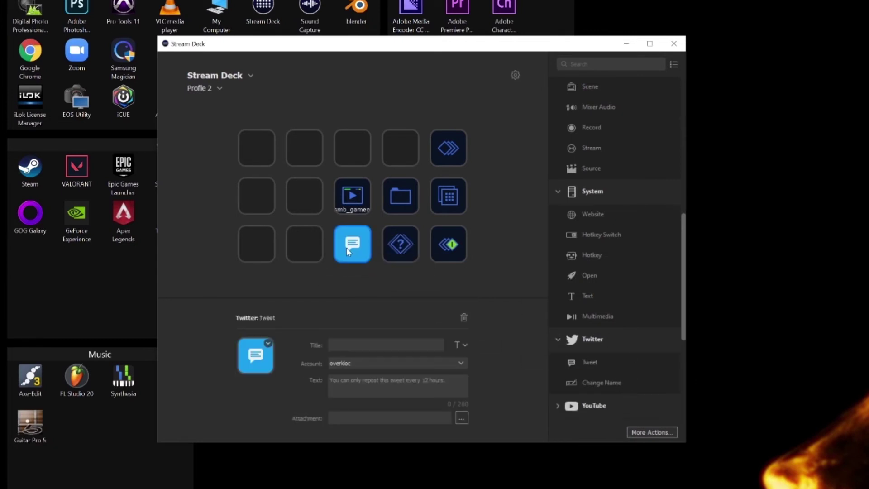
left_click(509, 335)
scroll(643, 193, "down", 5)
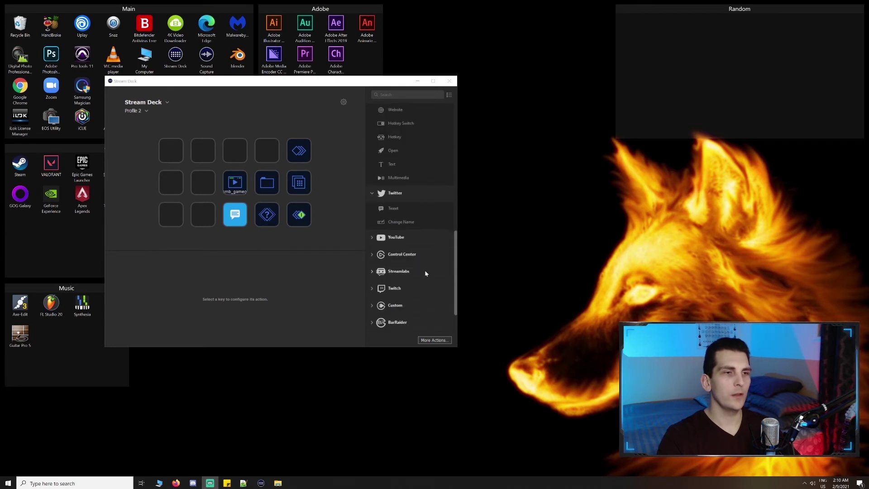
left_click(424, 271)
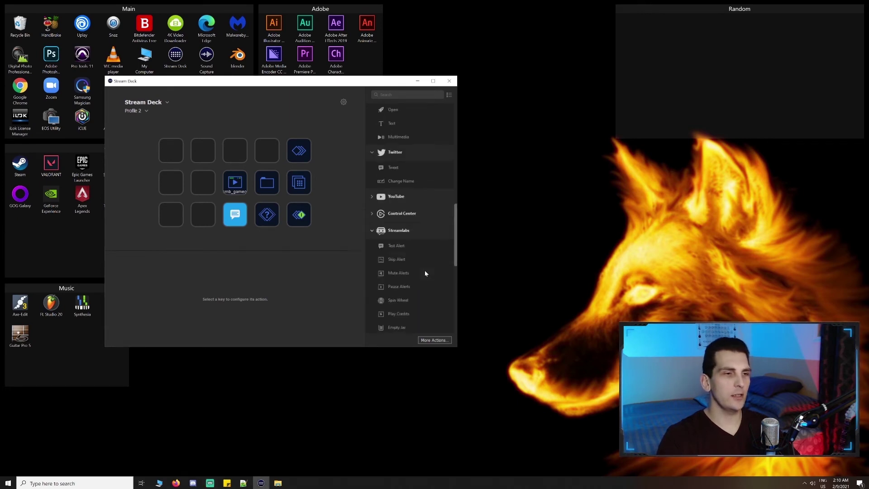
scroll(425, 273, "down", 1)
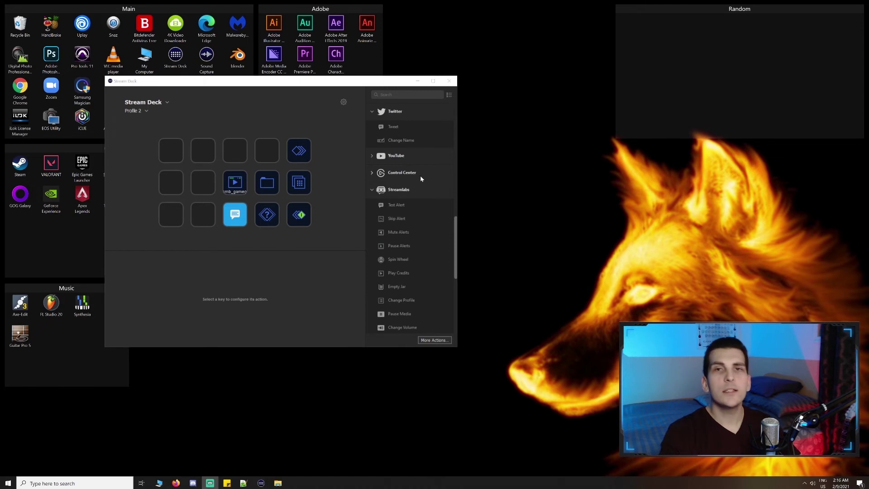
scroll(421, 177, "down", 5)
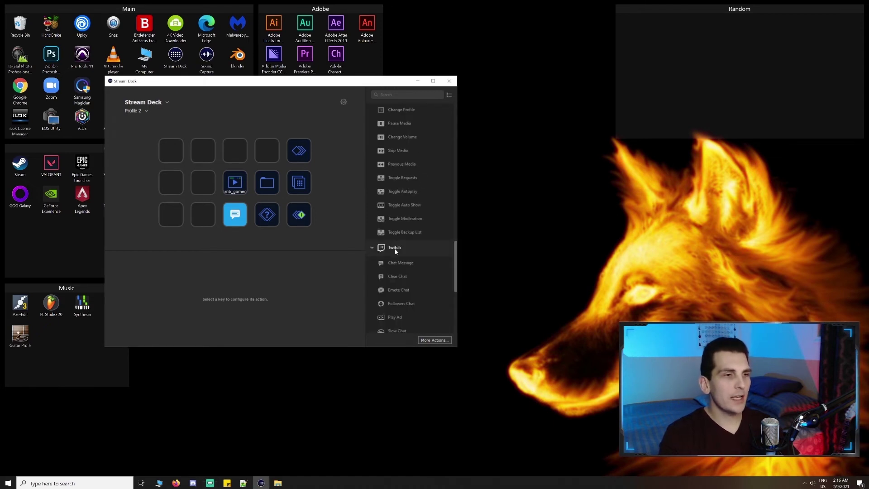
scroll(407, 217, "down", 3)
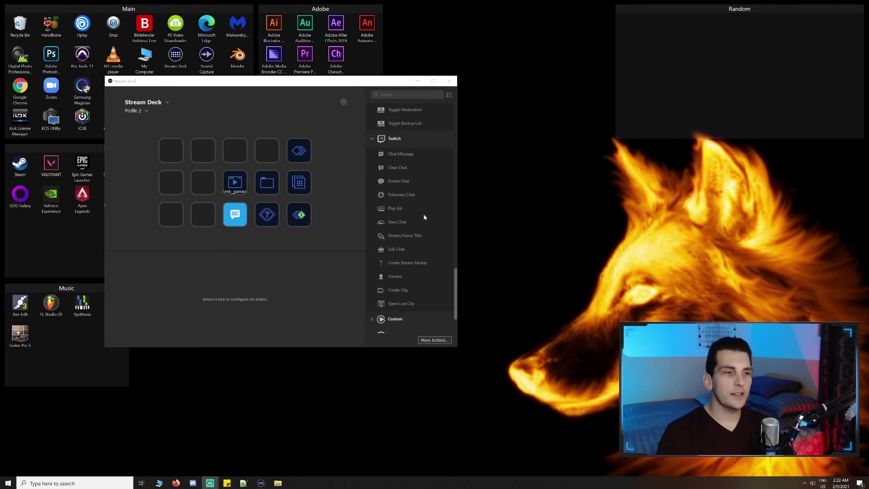
scroll(424, 217, "down", 2)
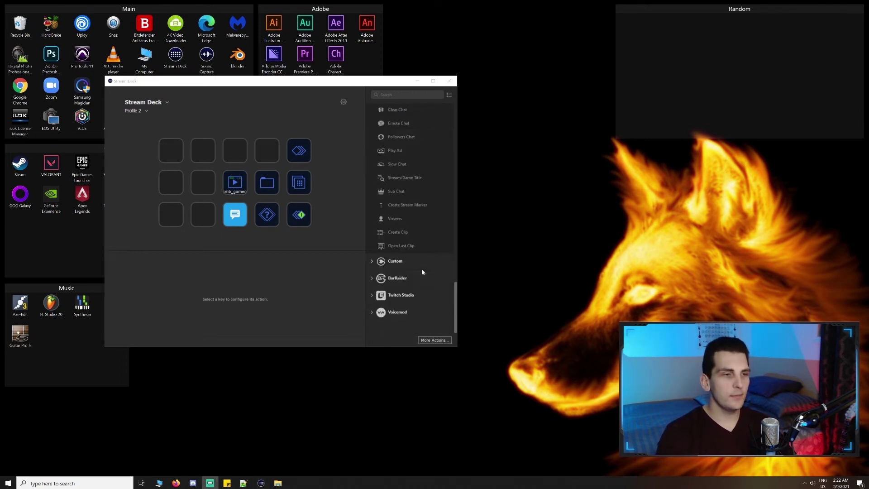
left_click(422, 265)
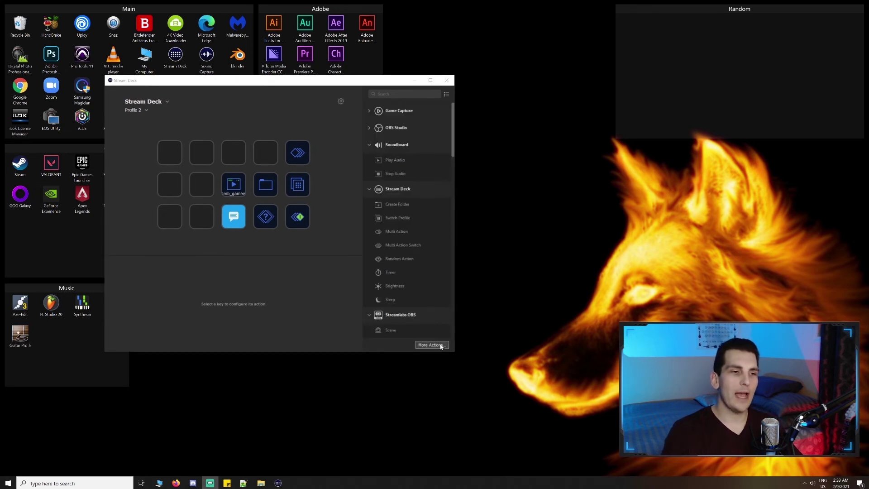
Step: Open the More Actions store with popular plugins like Control Center, Voicemod and Twitch Studio
left_click(441, 345)
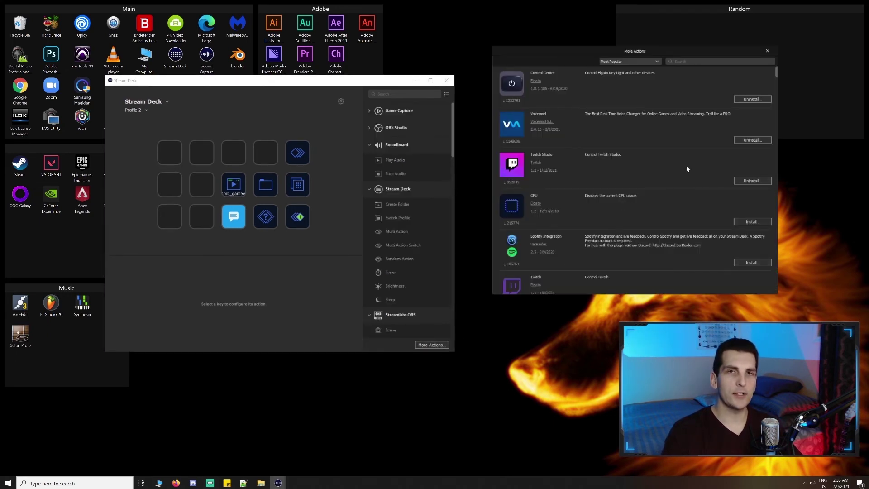